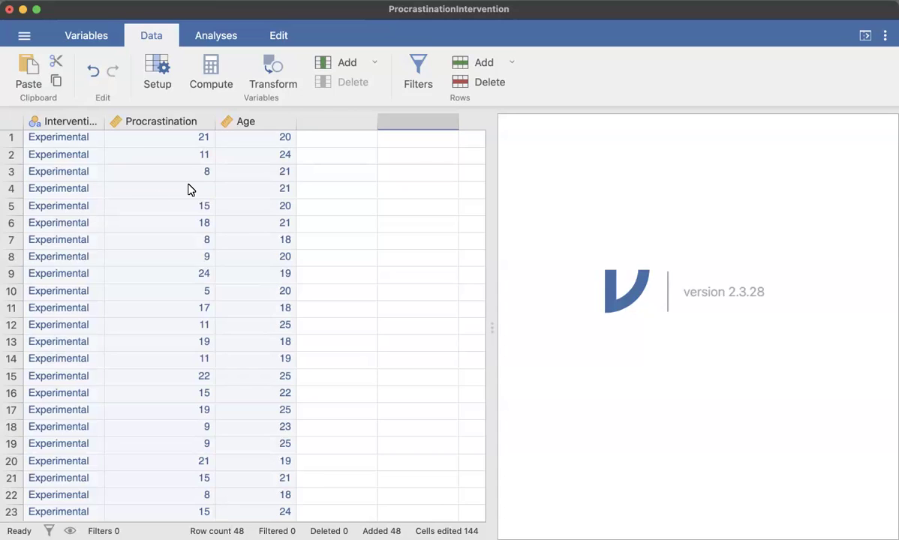
Widen the Intervention column so its full name is visible
click(66, 121)
scroll(100, 125, down, 5)
drag(100, 123, 124, 122)
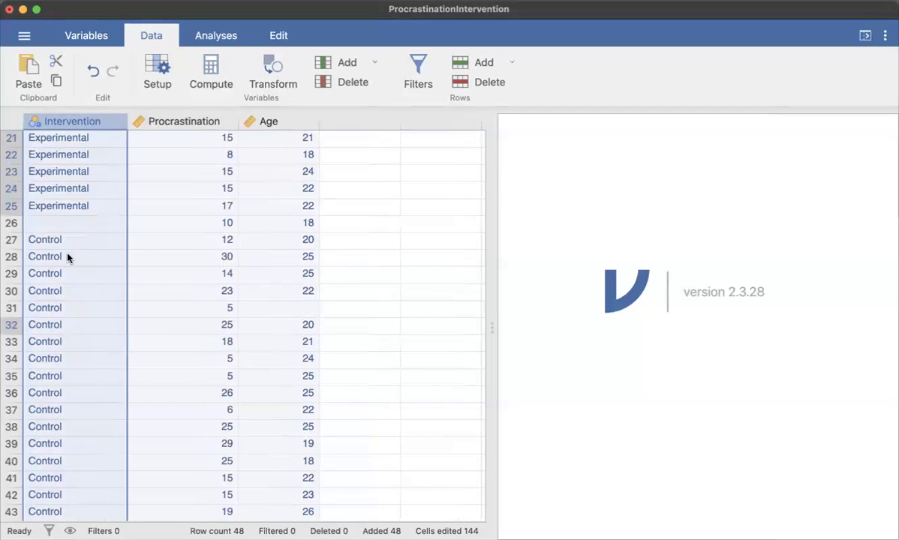
scroll(66, 256, up, 1)
scroll(66, 258, up, 5)
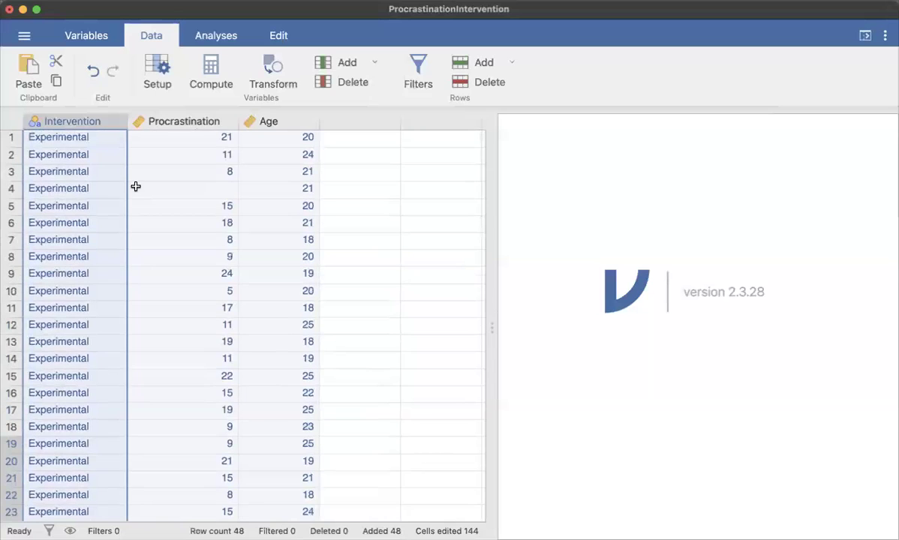
scroll(184, 126, down, 5)
Open the variable setup for Intervention, then check Procrastination, Age, and Procrastination's blank row-4 cell
double_click(60, 120)
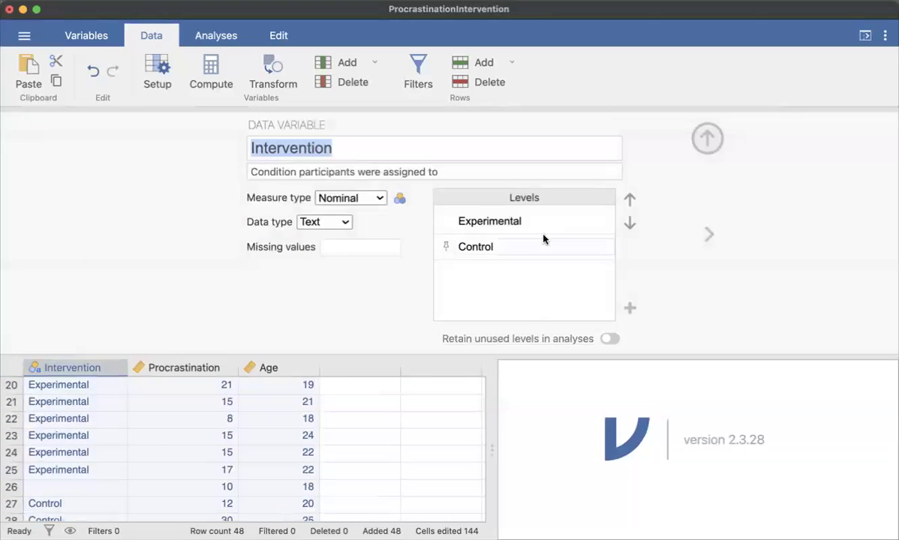
click(172, 367)
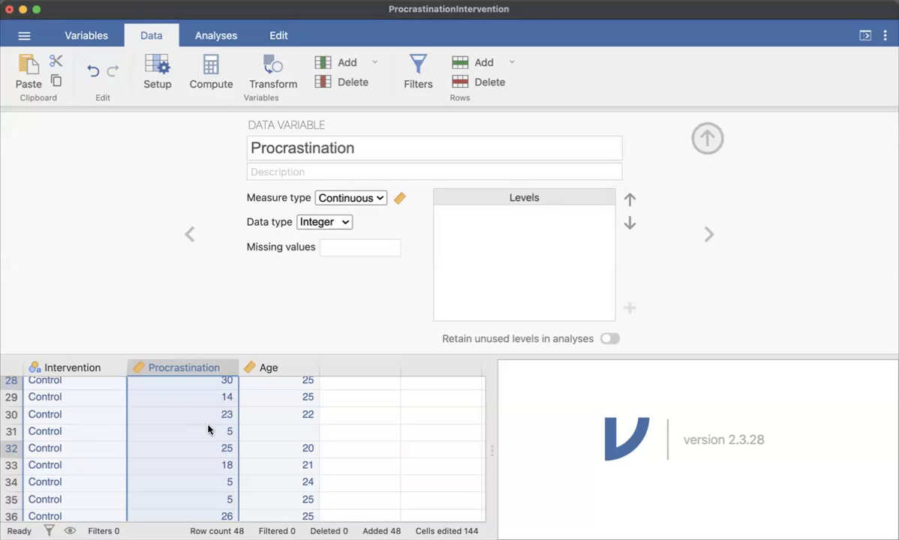
click(283, 369)
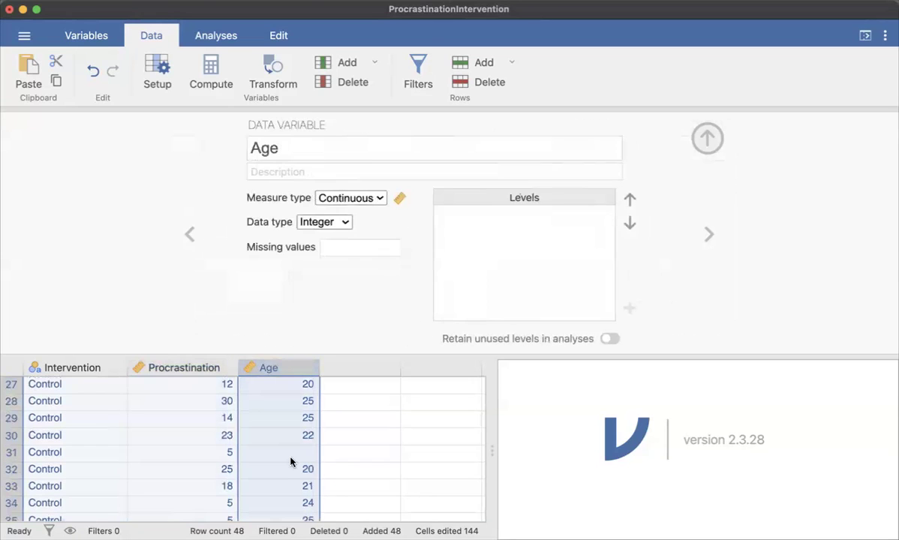
scroll(291, 461, up, 10)
scroll(291, 461, up, 3)
click(224, 435)
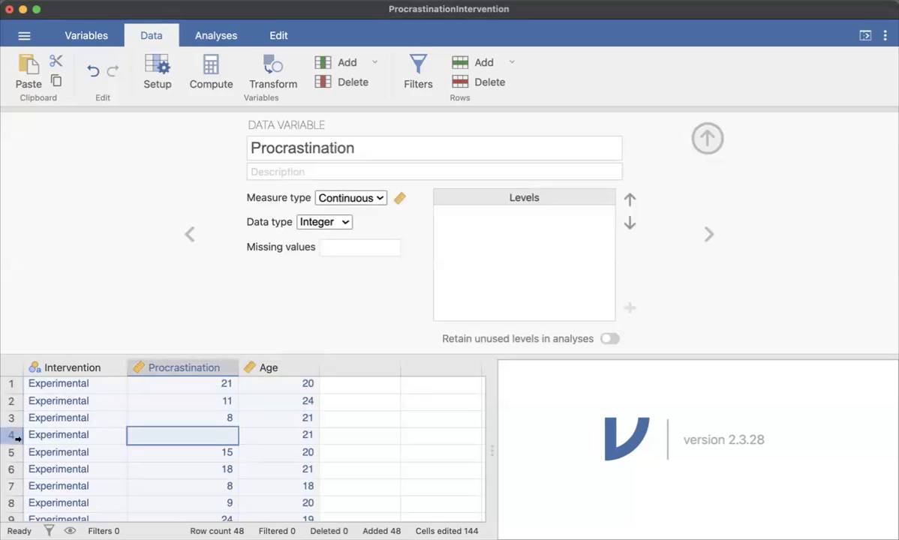
Inspect the blank Age value in row 31 and the blank Procrastination value in row 4
click(267, 422)
scroll(271, 427, down, 7)
scroll(273, 426, down, 3)
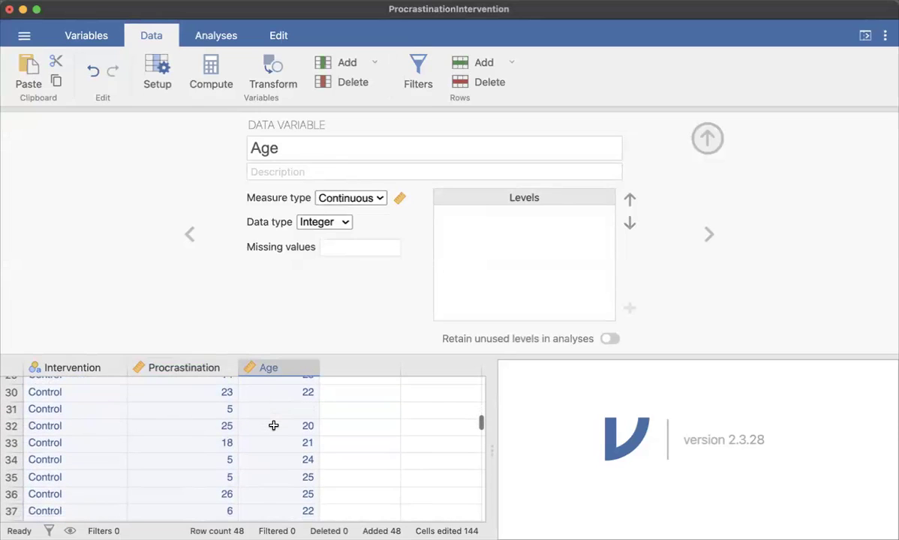
click(295, 409)
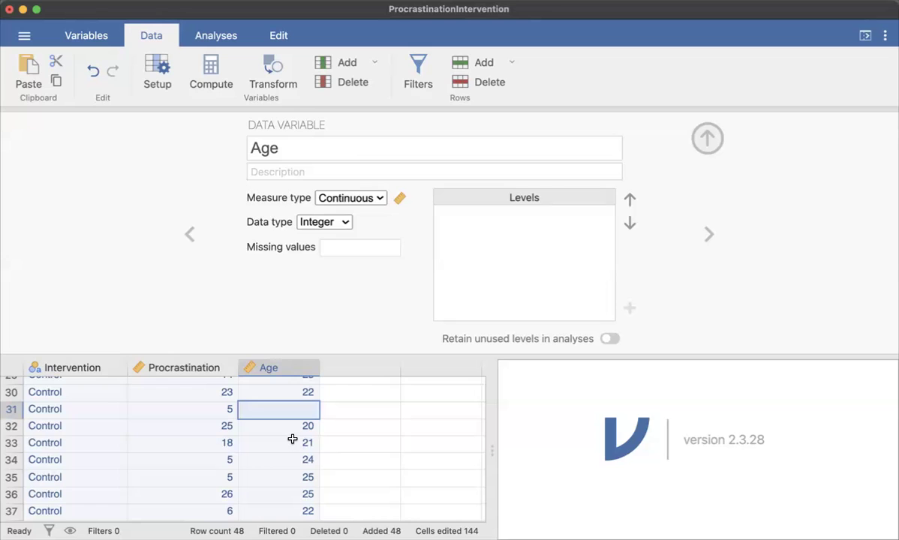
scroll(291, 433, up, 10)
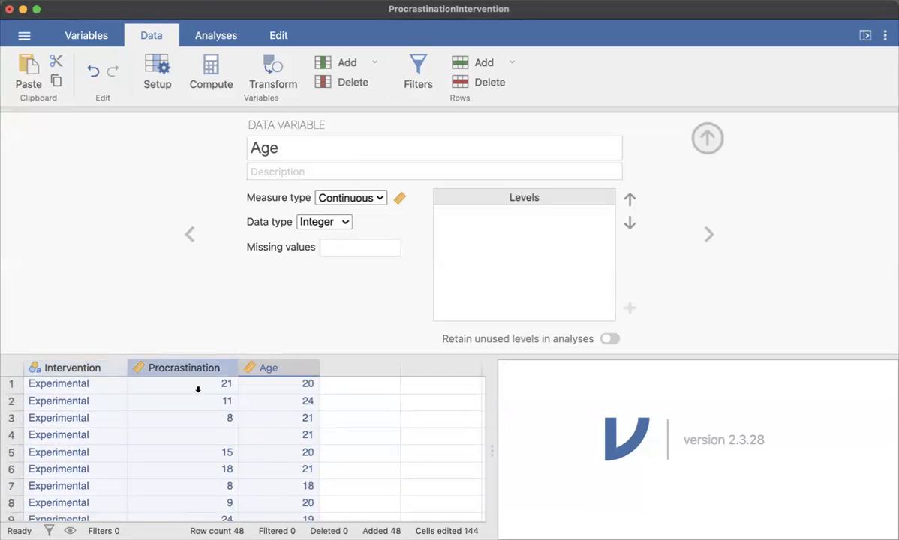
click(201, 435)
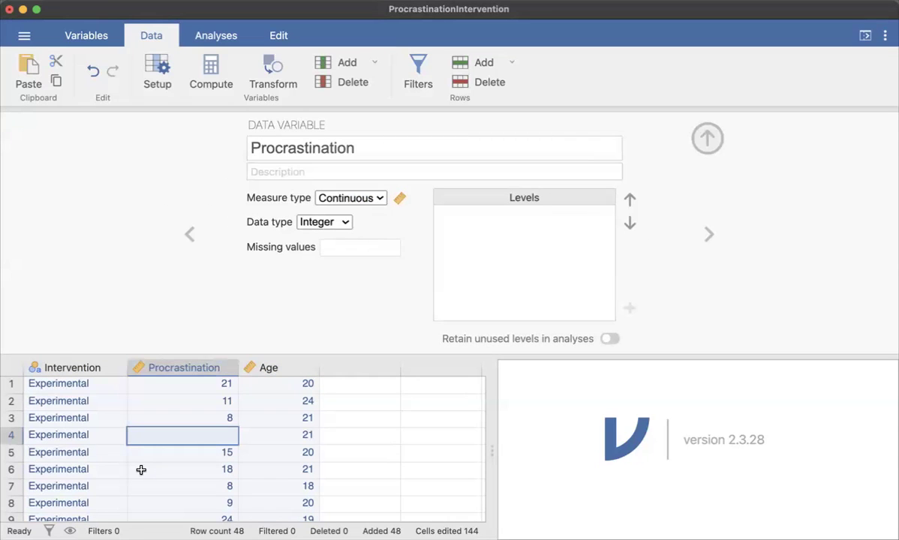
scroll(142, 469, down, 3)
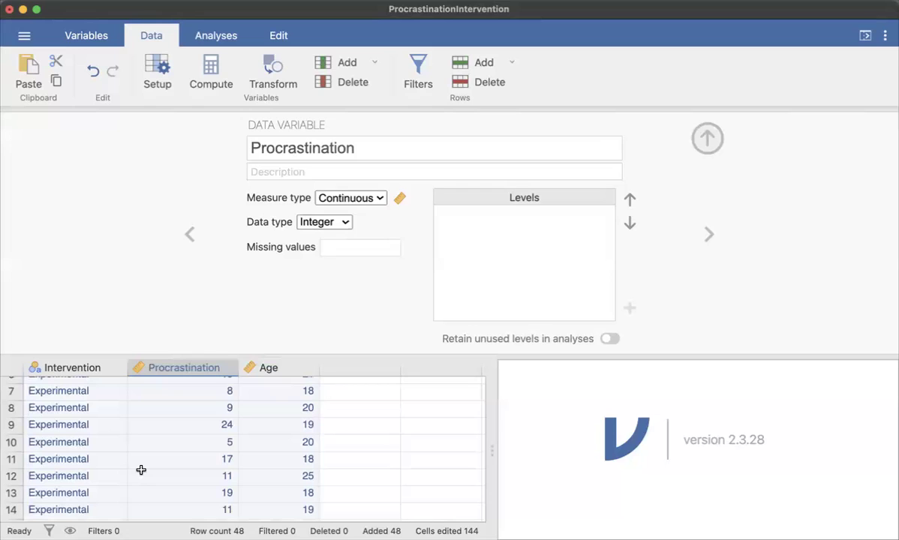
scroll(141, 470, up, 3)
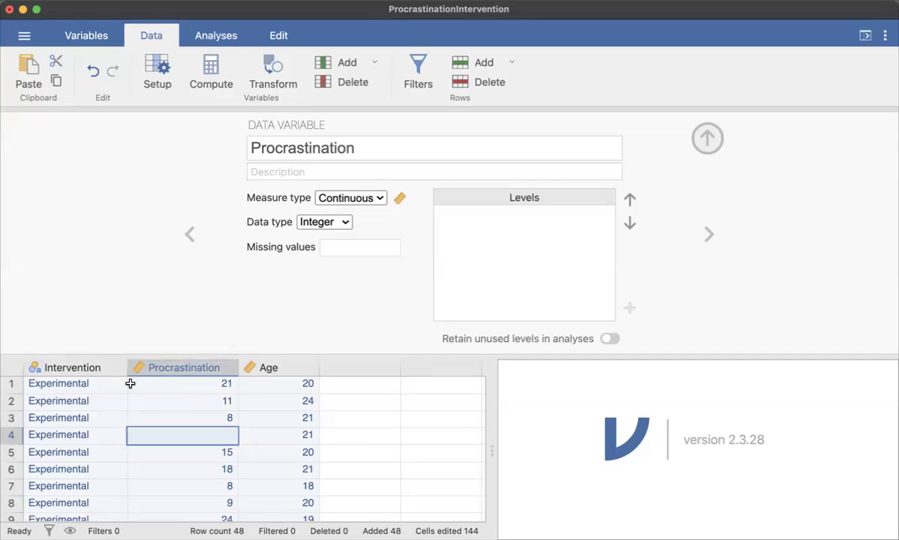
Show the Intervention setup details with its Experimental and Control levels
click(86, 368)
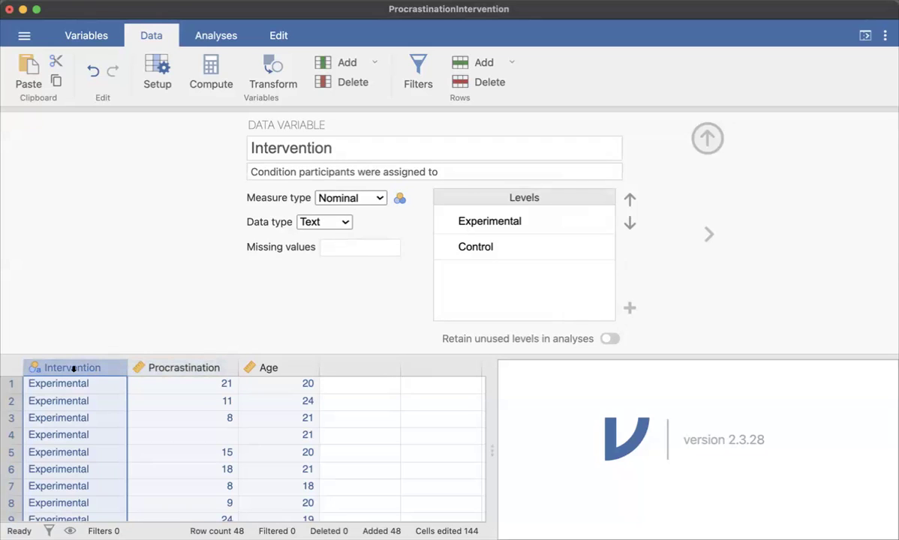
scroll(60, 416, down, 5)
scroll(57, 420, up, 5)
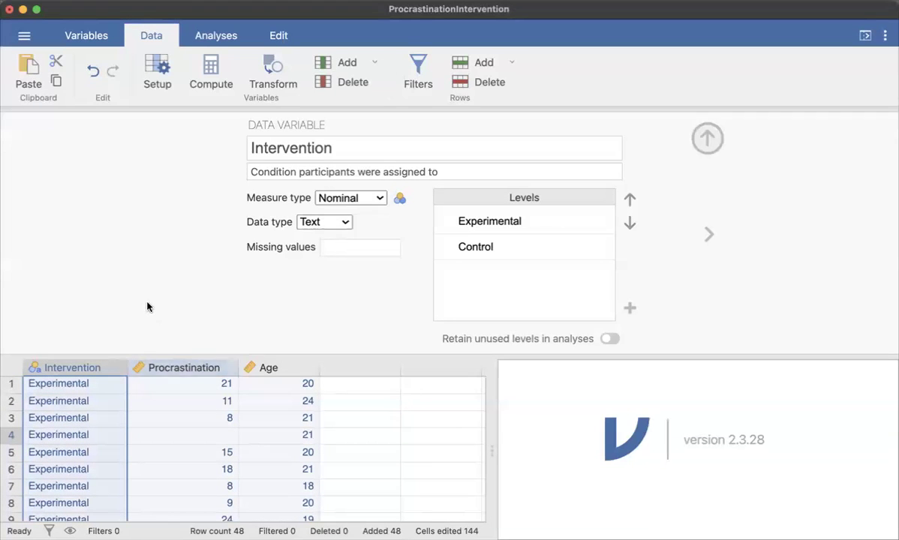
click(418, 75)
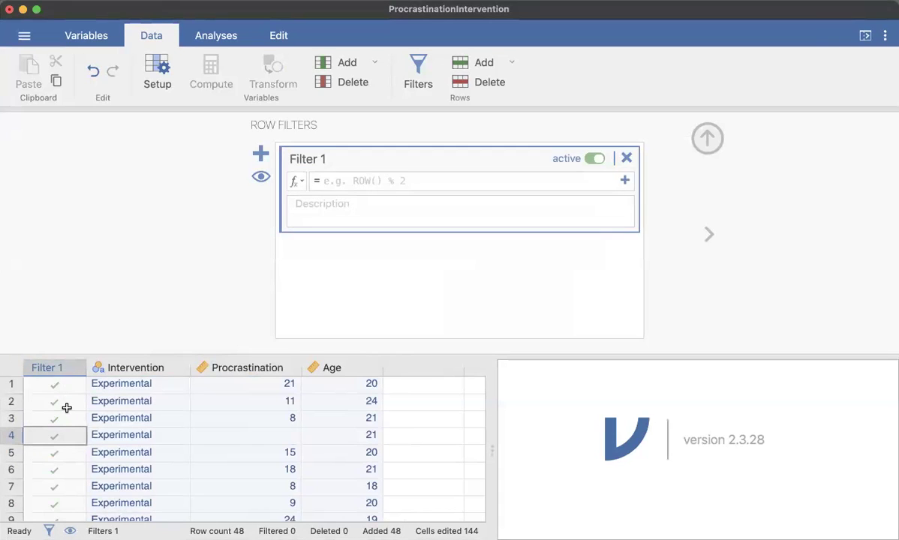
click(7, 384)
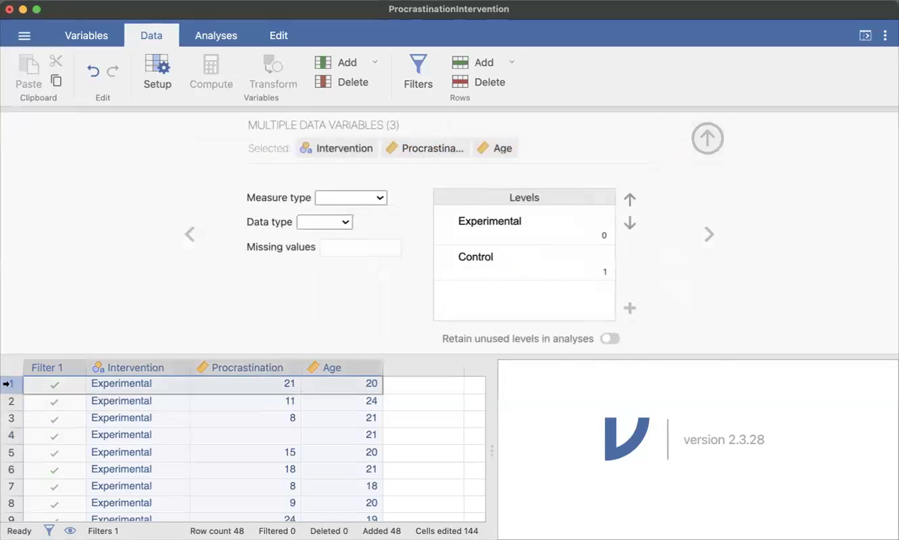
click(68, 389)
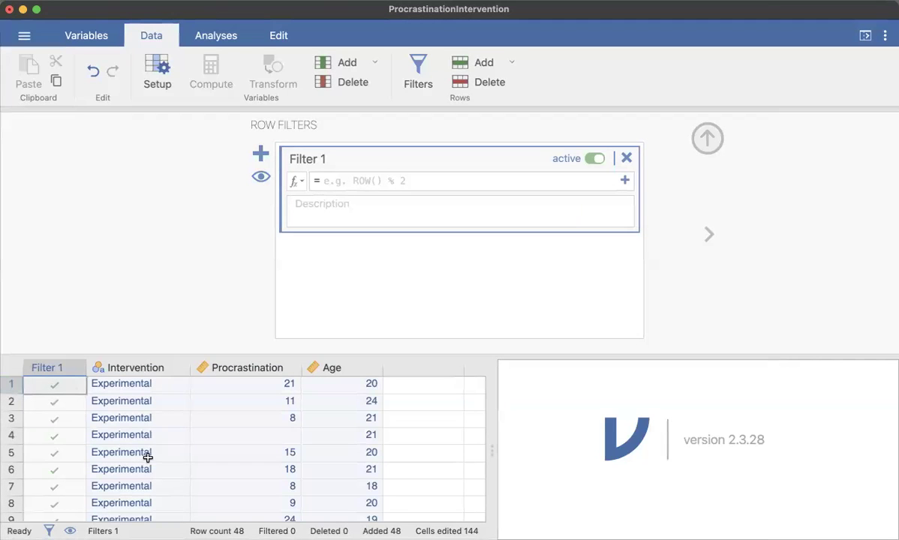
click(342, 181)
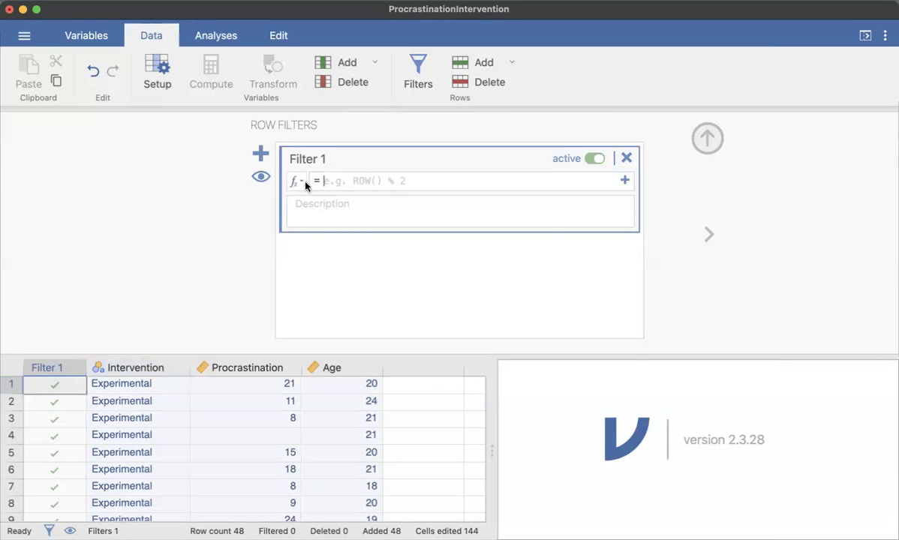
click(301, 185)
click(736, 177)
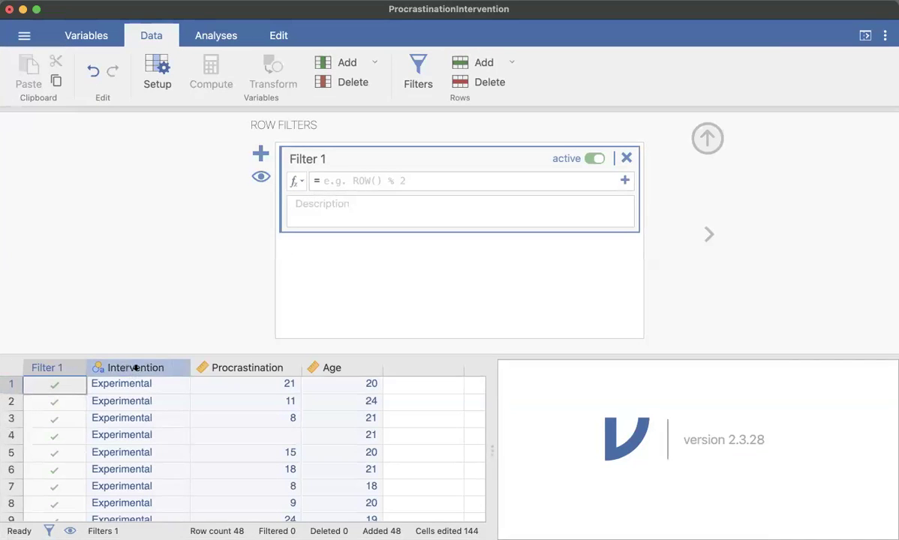
click(344, 185)
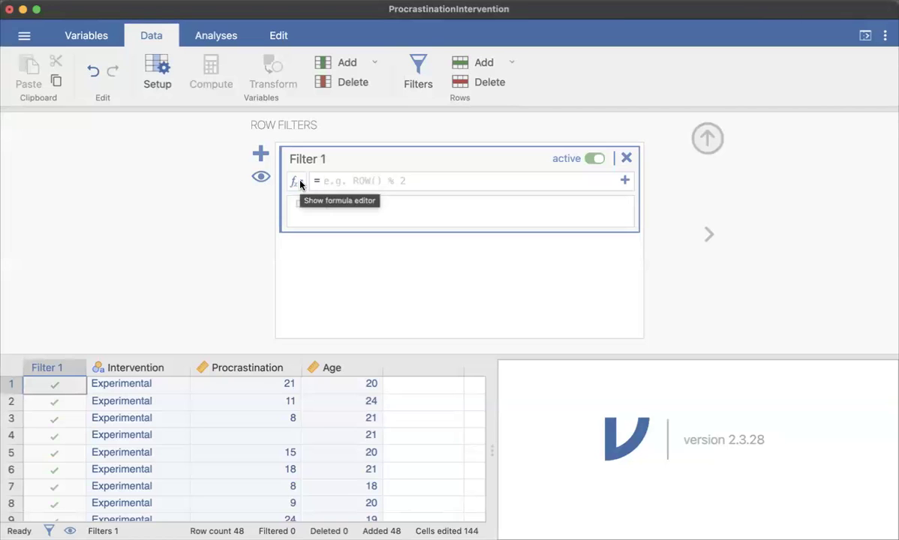
Enter the condition Intervention!="" in Filter 1 and apply it
click(296, 182)
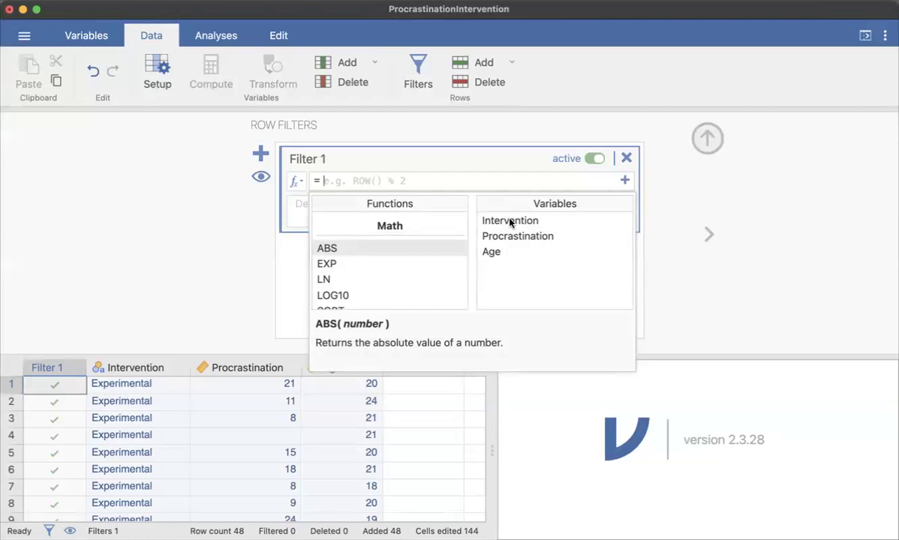
double_click(550, 225)
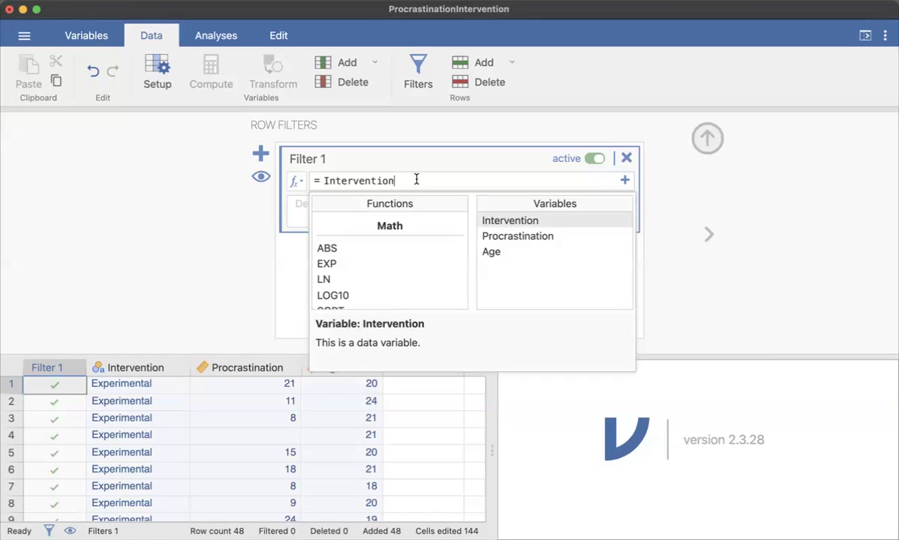
text(!="")
click(848, 185)
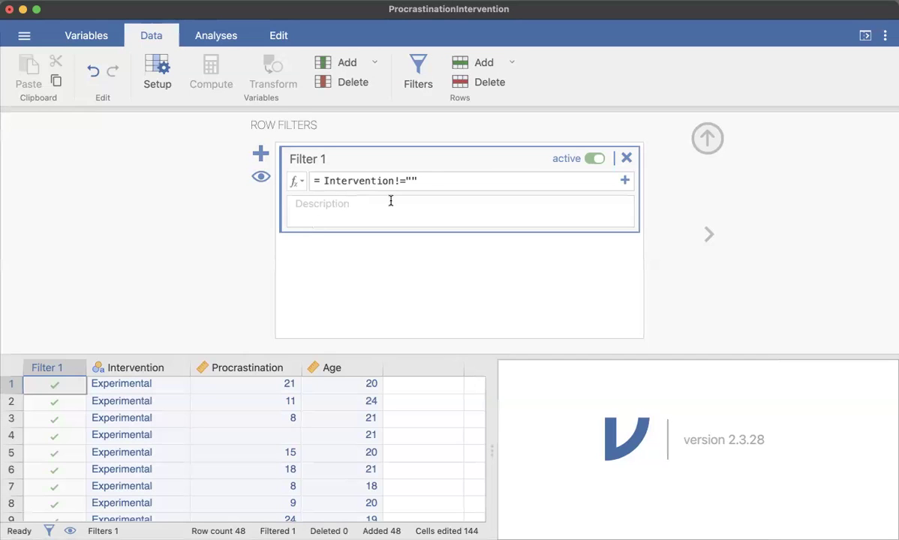
double_click(398, 181)
click(117, 438)
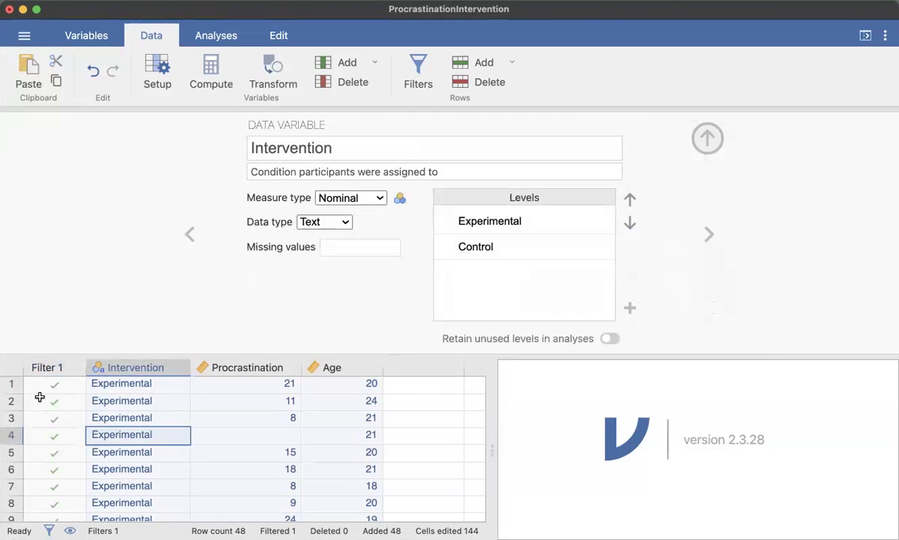
scroll(39, 397, down, 3)
scroll(39, 397, down, 10)
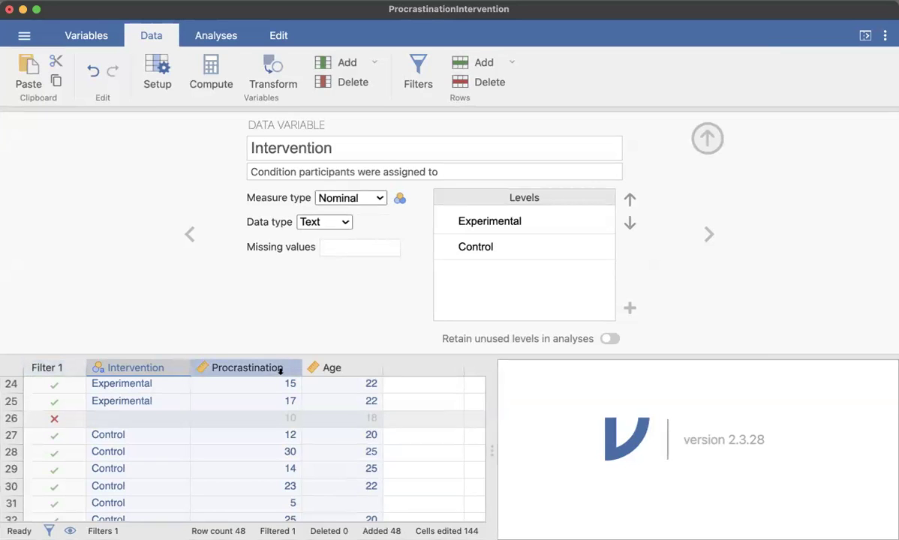
scroll(268, 395, up, 10)
click(44, 368)
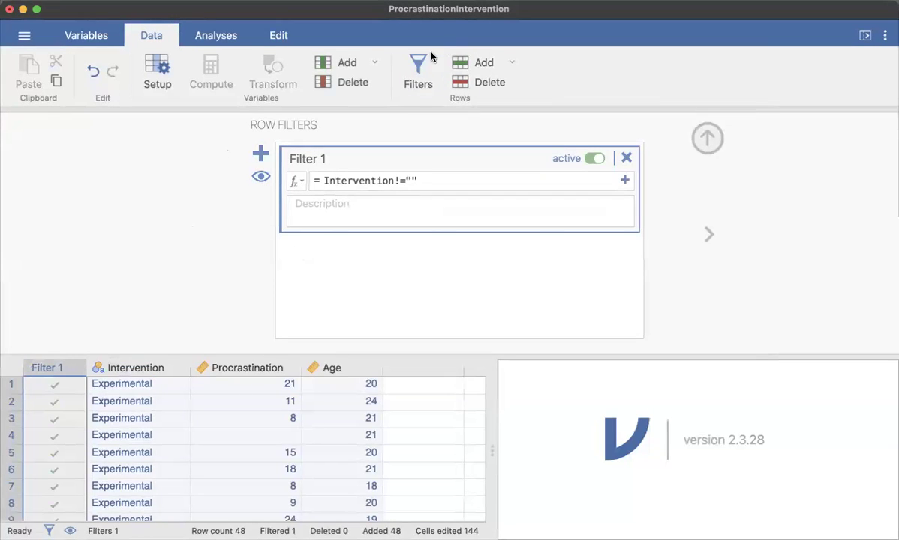
Create Filter 2 with the condition Procrastination!="", excluding row 4
click(260, 154)
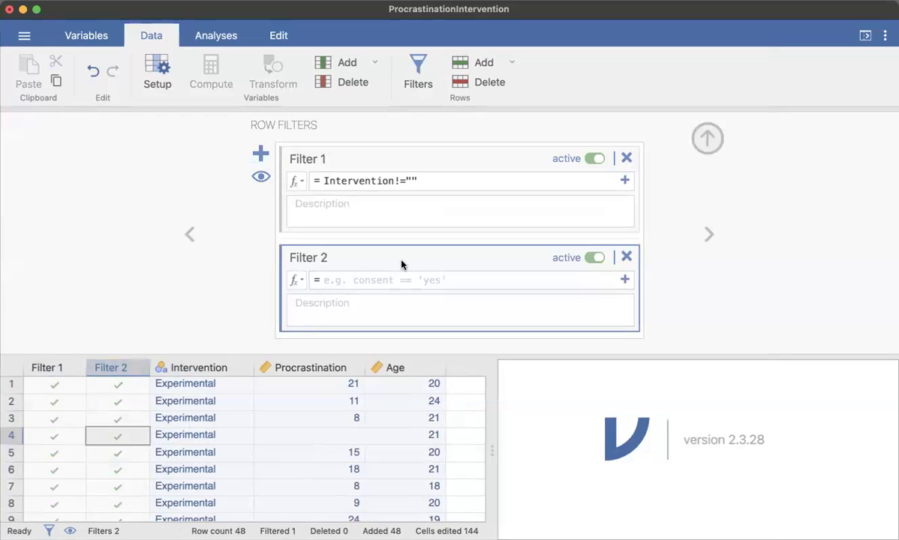
click(340, 280)
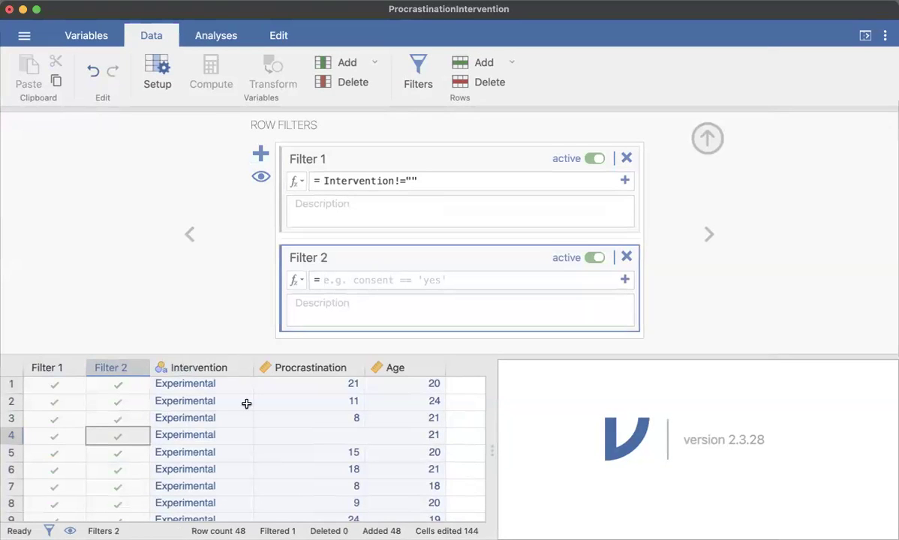
text(Procesr)
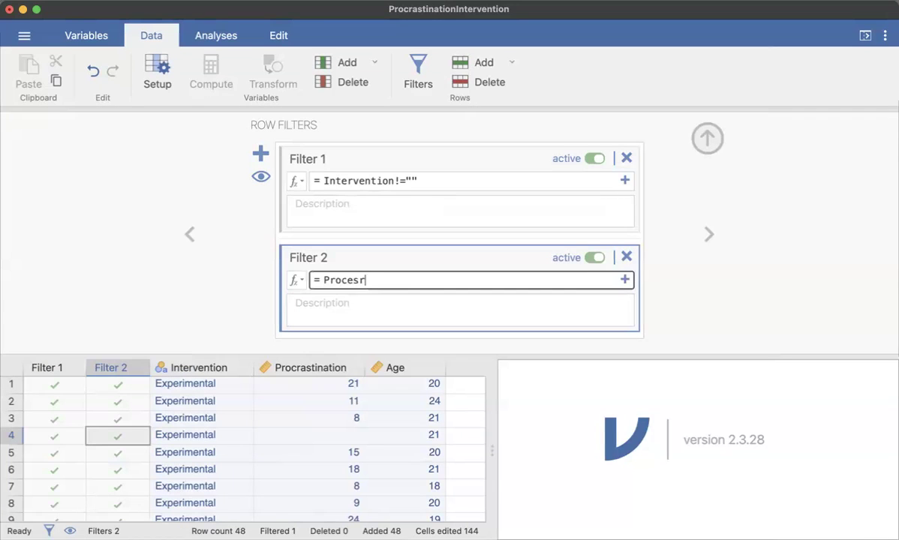
key(BackSpace)
key(BackSpace)
key(BackSpace)
text(rastr)
key(BackSpace)
text(ination)
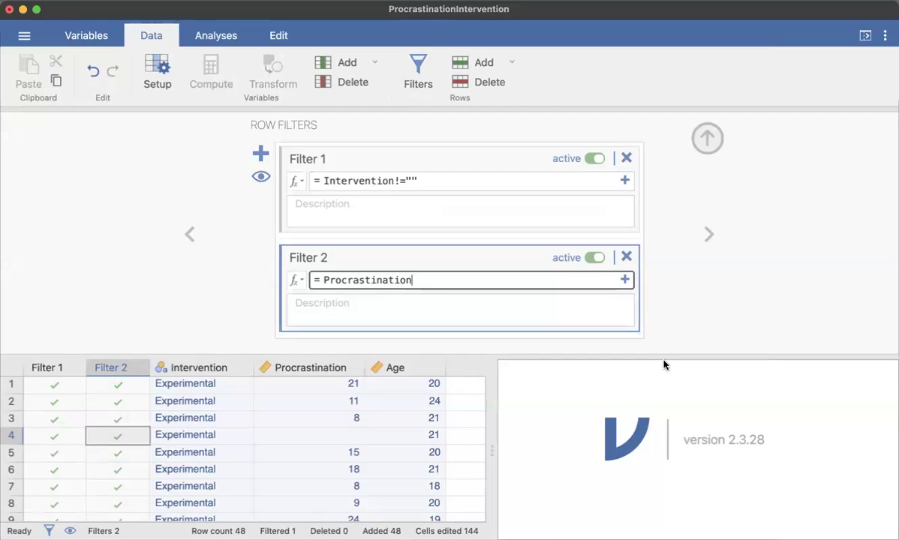
text(!="")
key(Return)
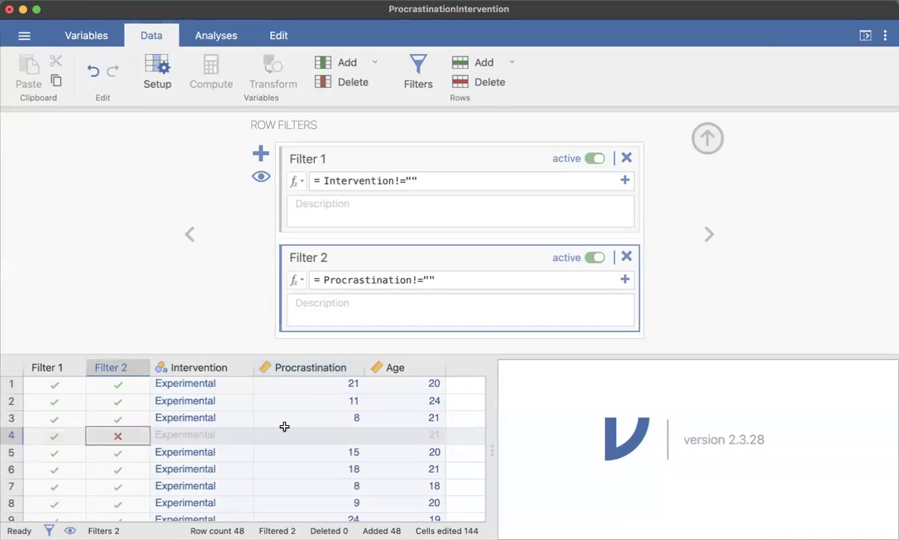
click(595, 158)
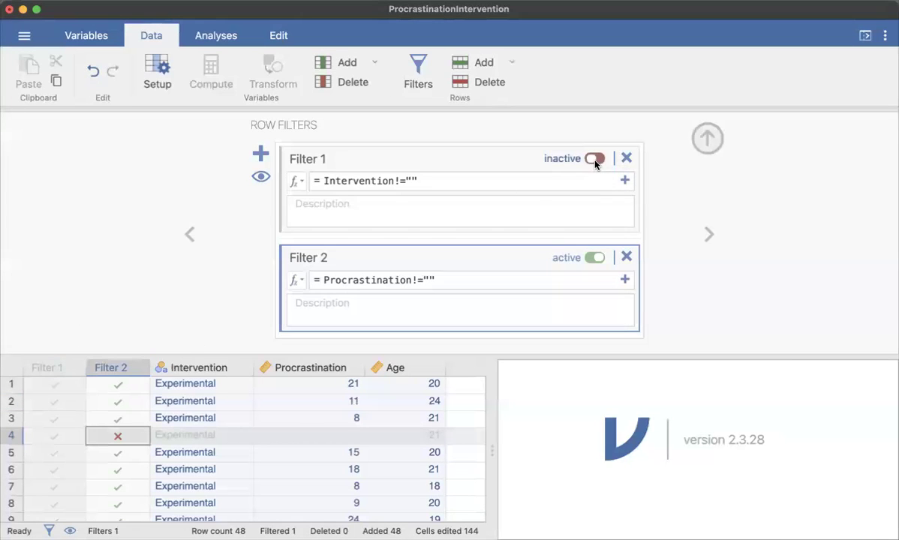
click(594, 160)
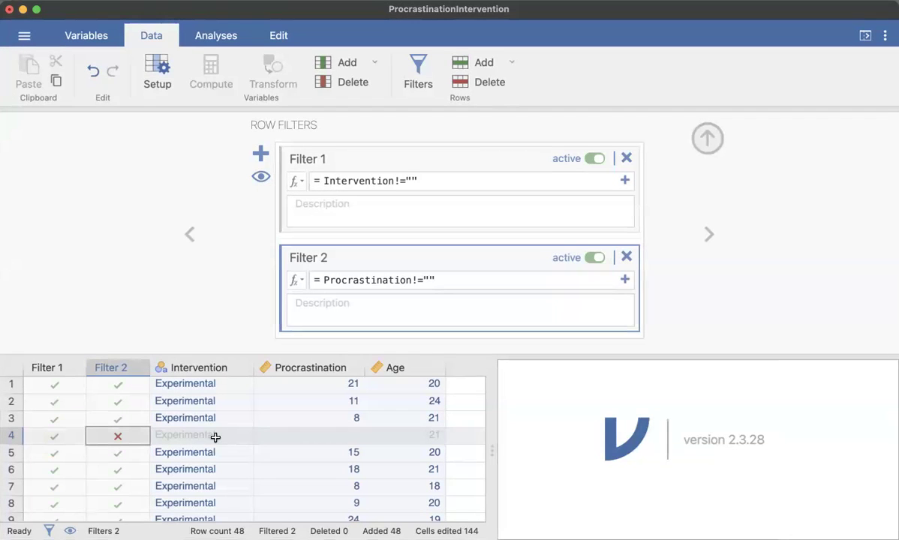
scroll(319, 438, right, 1)
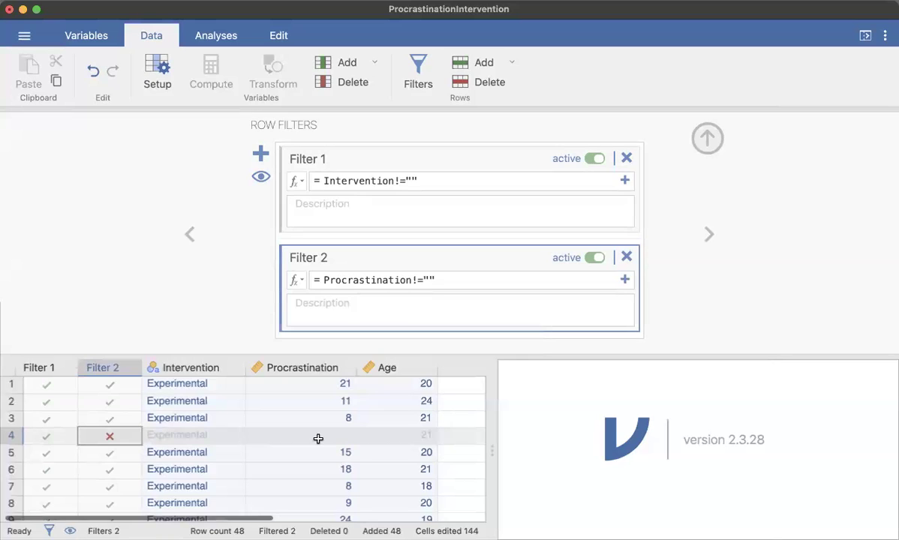
click(260, 177)
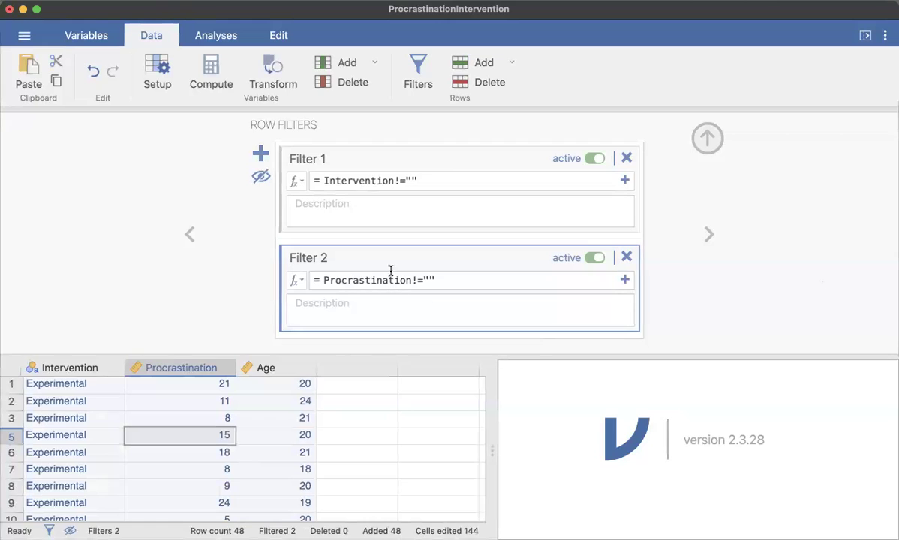
click(260, 177)
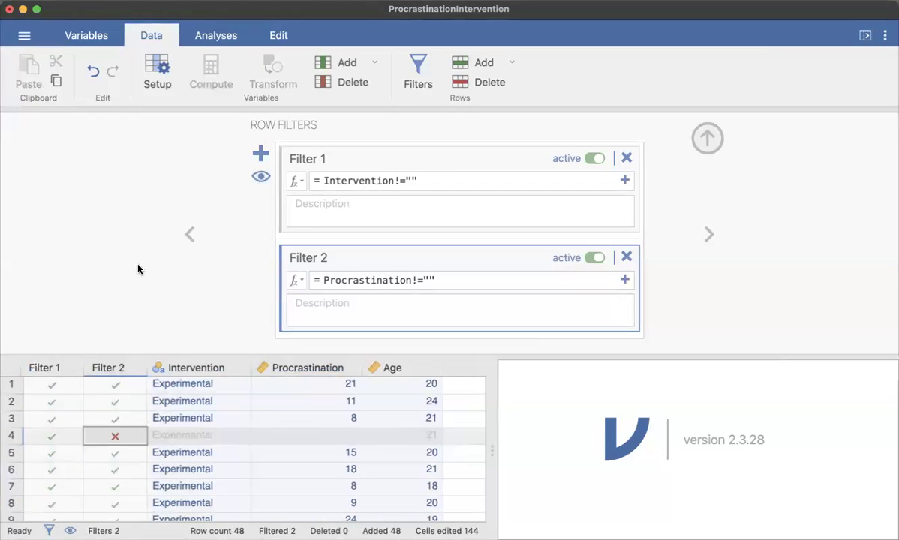